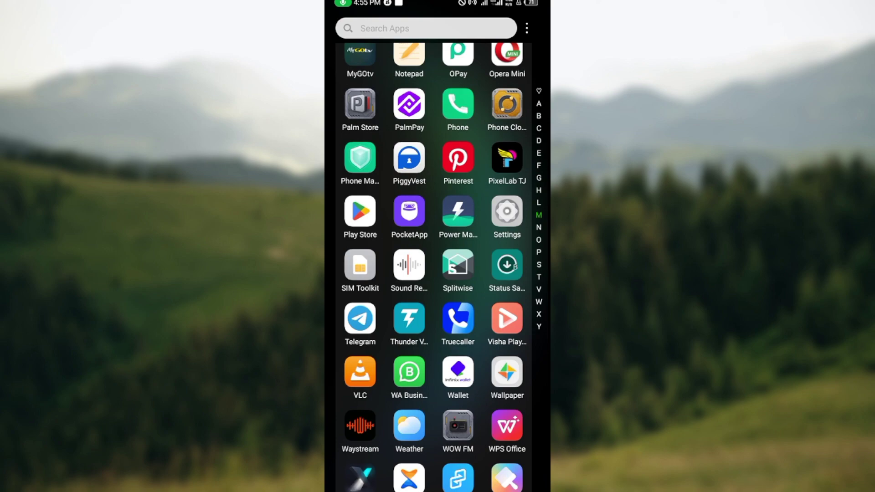
Launch Splitwise from the app drawer and switch to the Friends list.
click(457, 266)
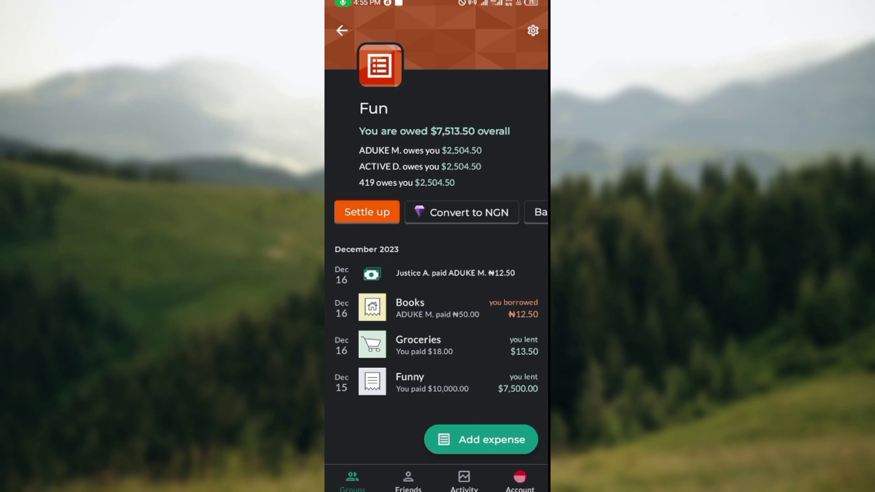
click(409, 481)
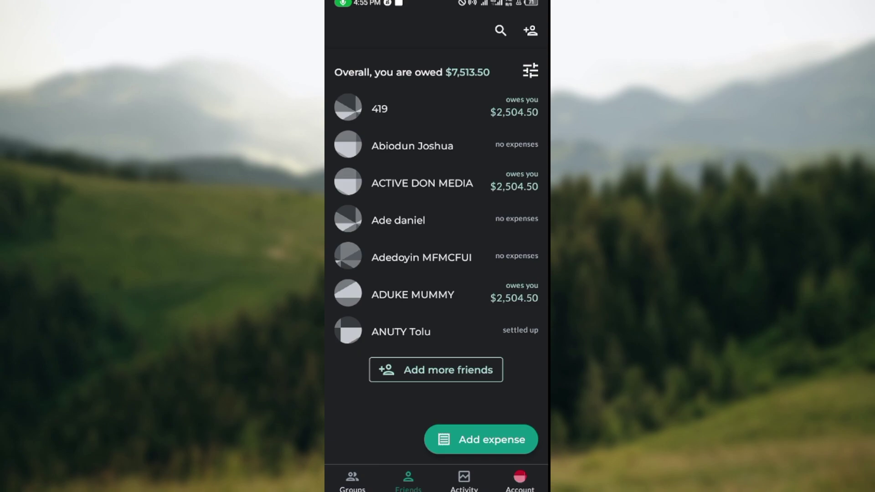
Open the add-friend screen with its name, email or phone field and contacts list.
click(531, 30)
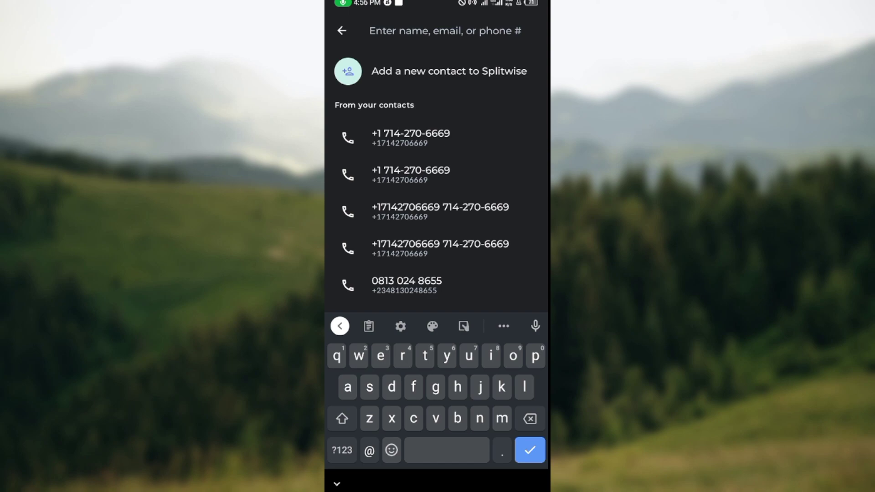
click(449, 71)
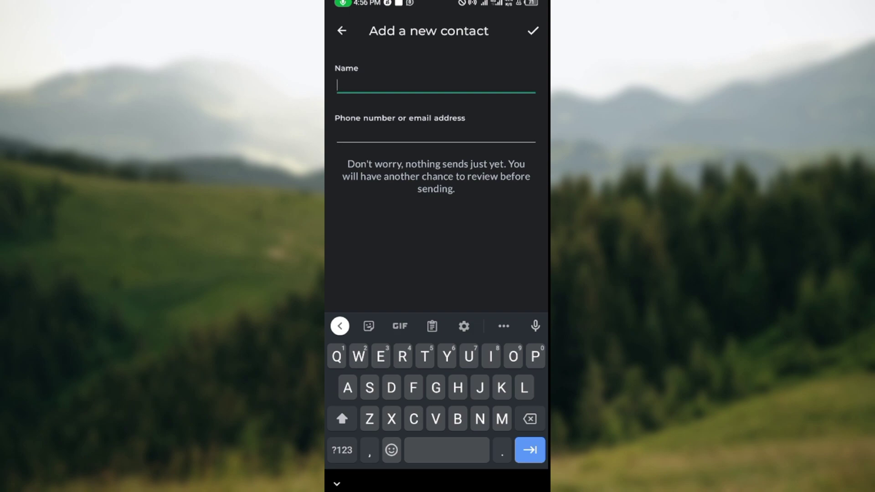
click(342, 31)
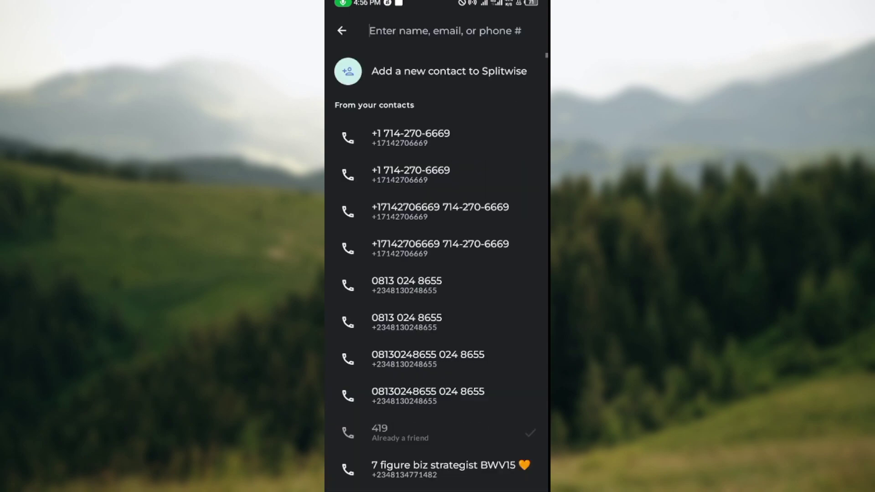
scroll(438, 273, down, 3)
scroll(438, 273, down, 10)
scroll(438, 273, down, 10)
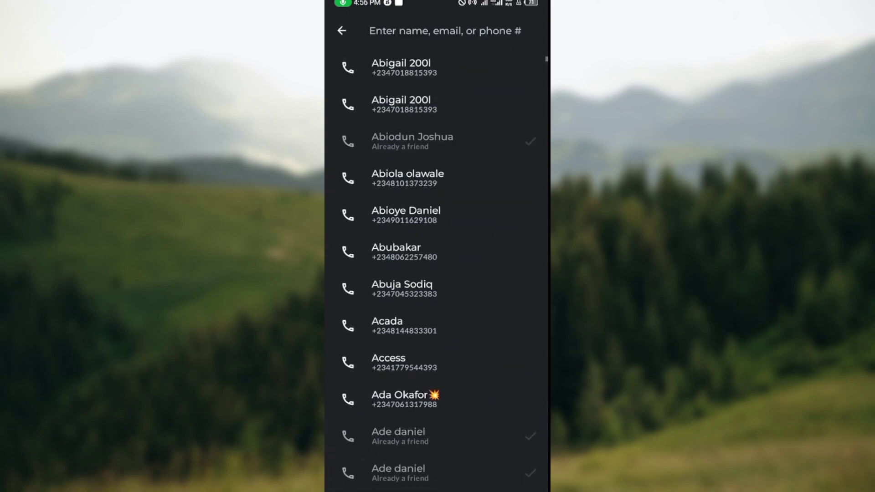
scroll(438, 274, down, 2)
scroll(438, 273, down, 2)
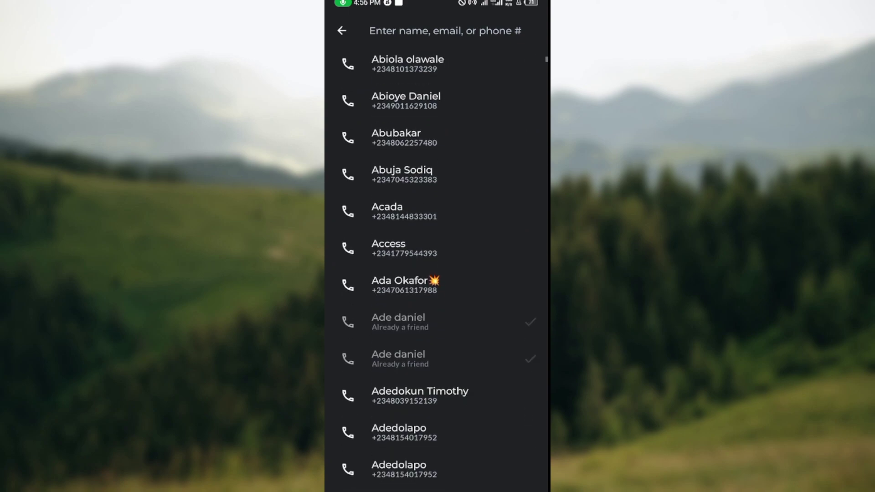
scroll(438, 273, down, 3)
scroll(438, 274, down, 2)
scroll(438, 274, up, 2)
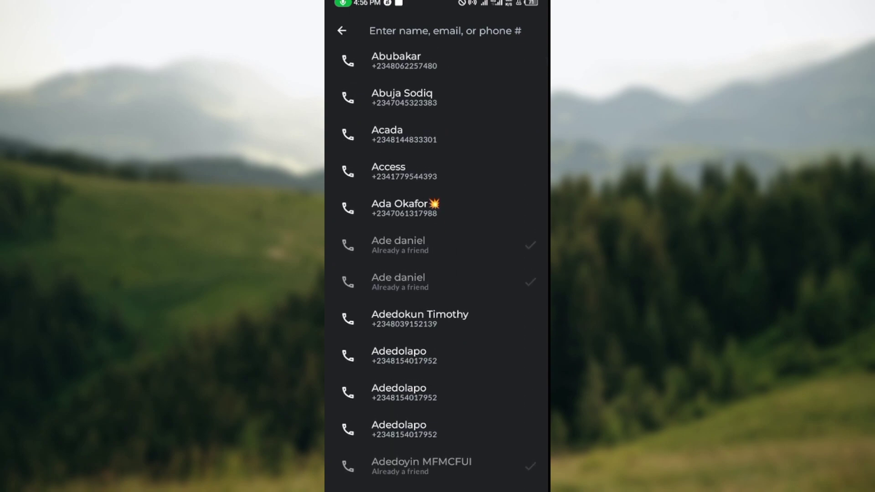
click(406, 207)
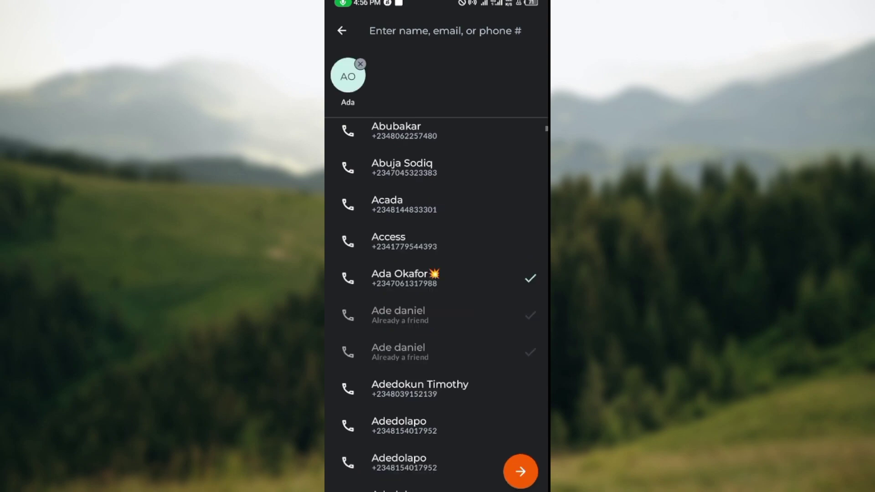
scroll(438, 302, down, 5)
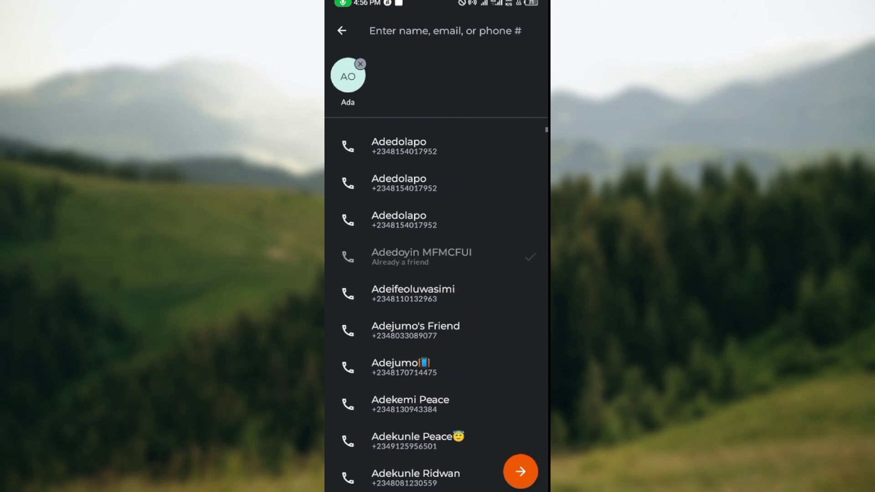
click(406, 183)
scroll(437, 302, down, 1)
click(413, 240)
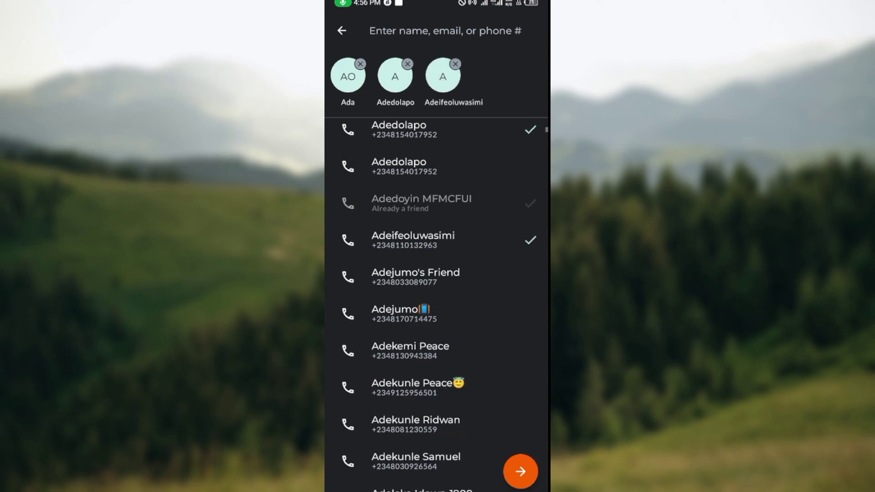
click(521, 472)
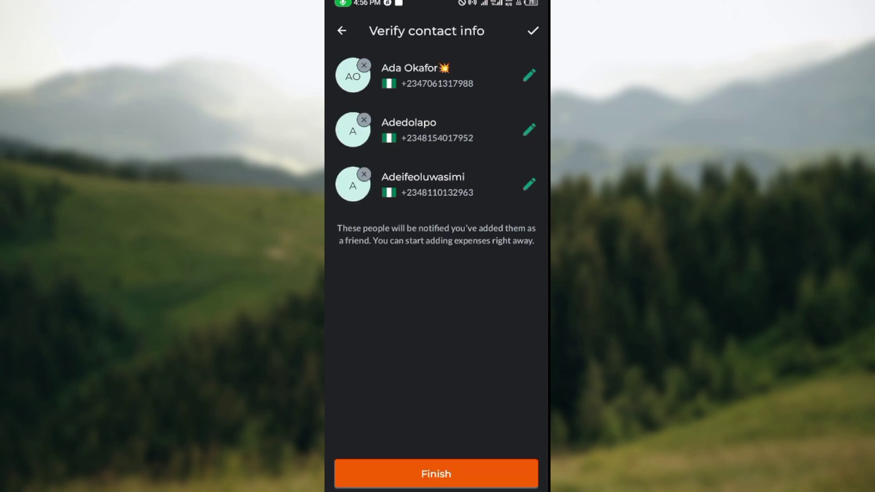
click(436, 473)
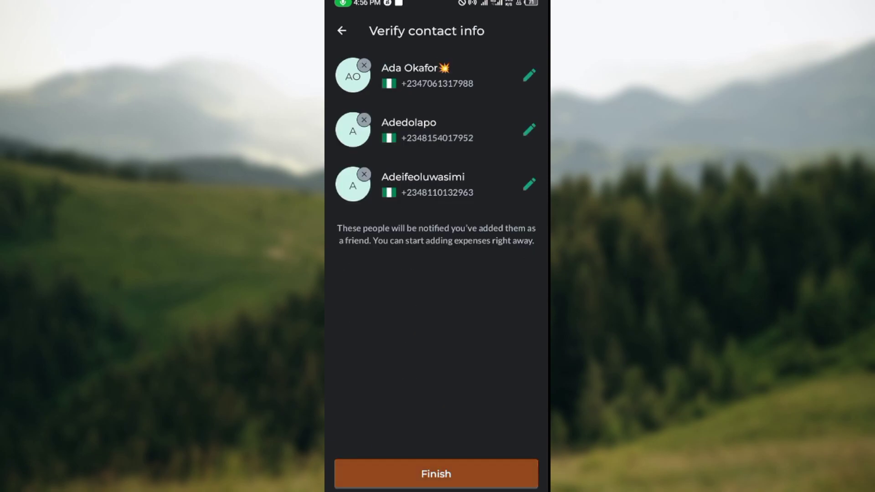